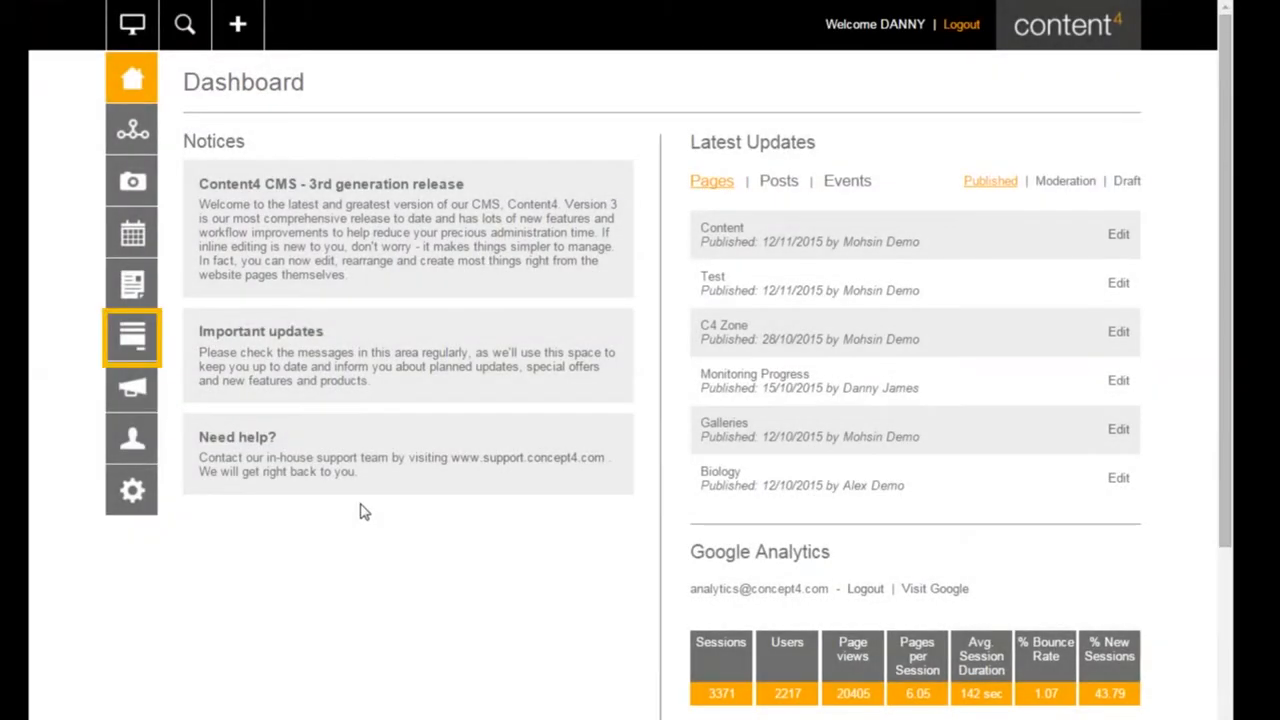
# Create a form titled "Test Form" containing text box, paragraph text, date, dropdown, option list and typed text fields
pyautogui.click(153, 355)
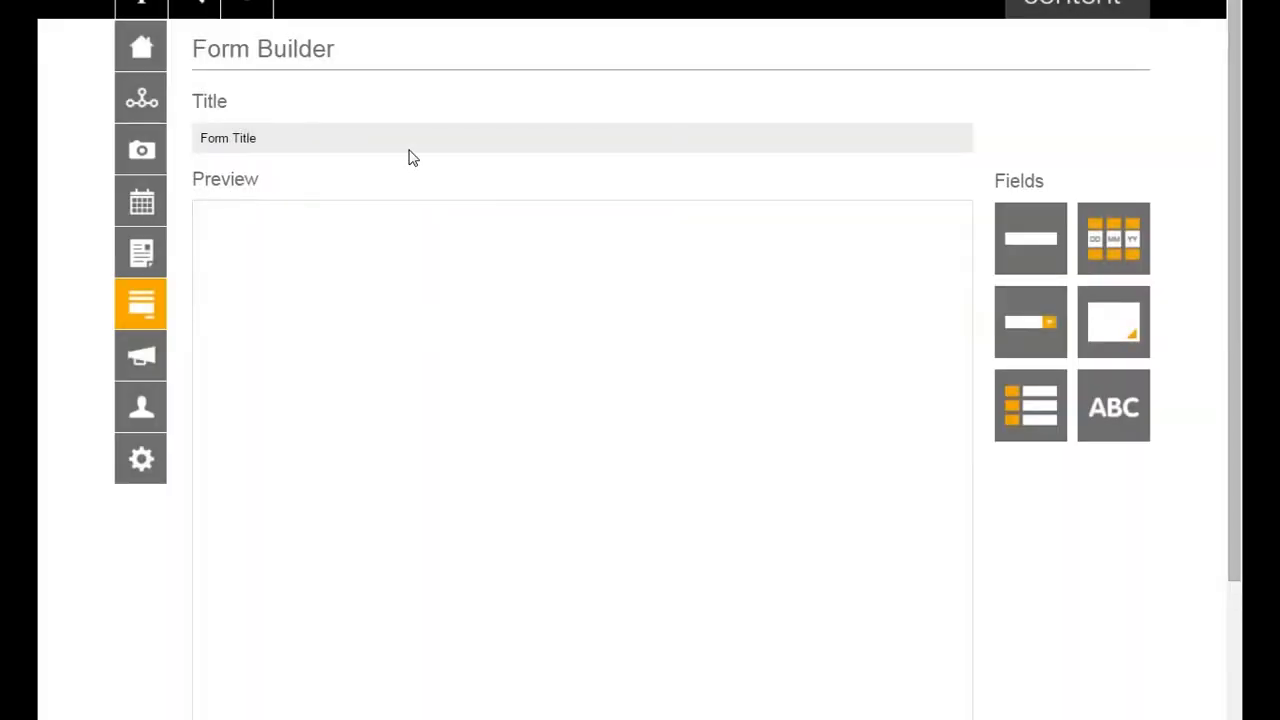
pyautogui.click(412, 138)
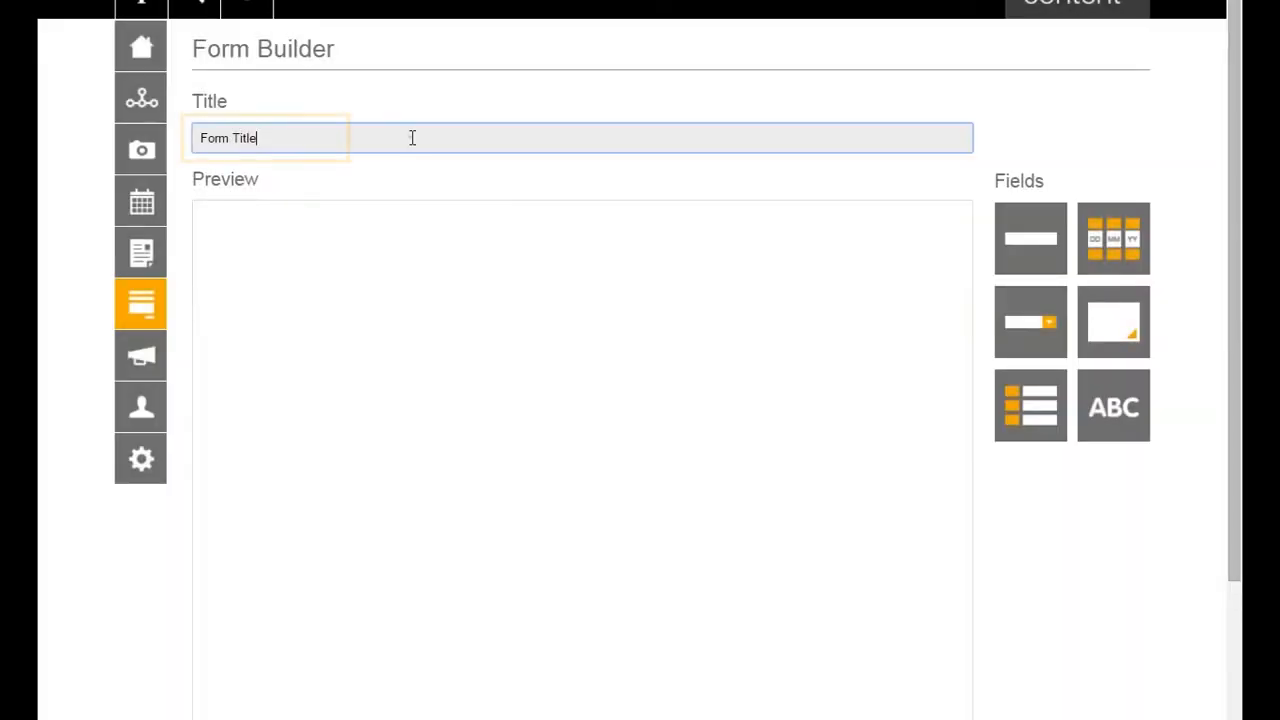
pyautogui.tripleClick(412, 138)
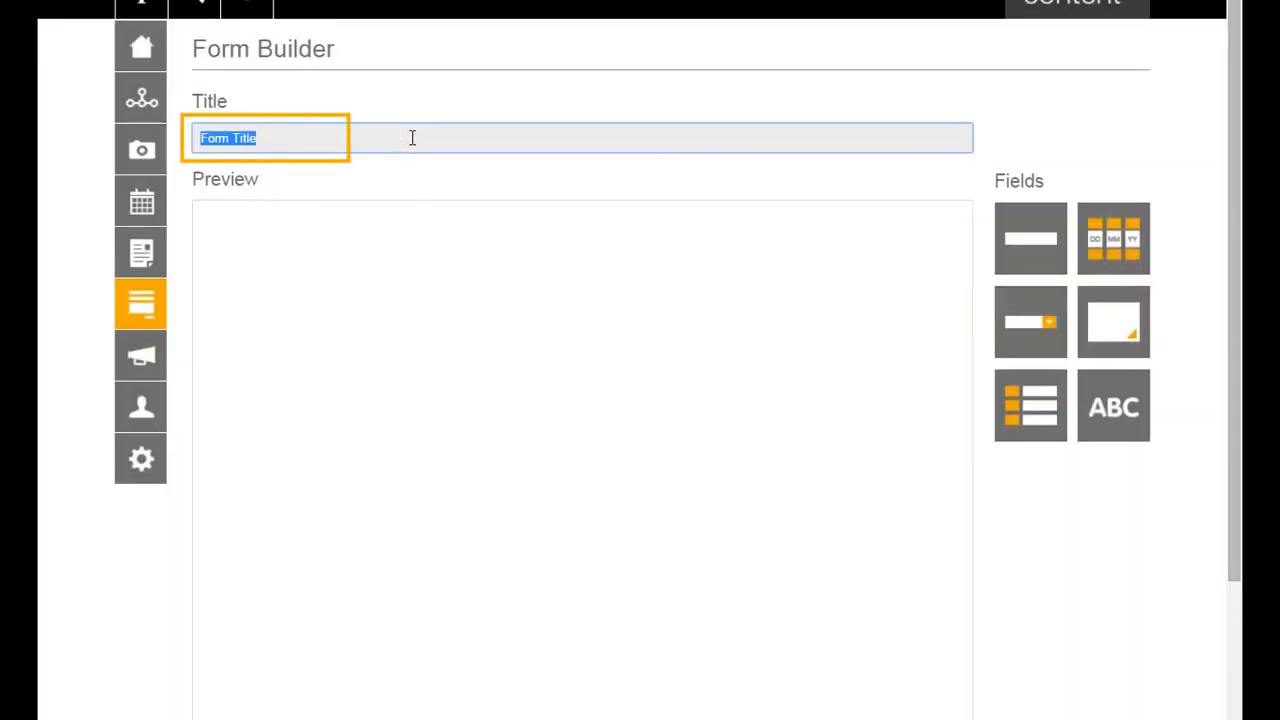
pyautogui.write('Test Form')
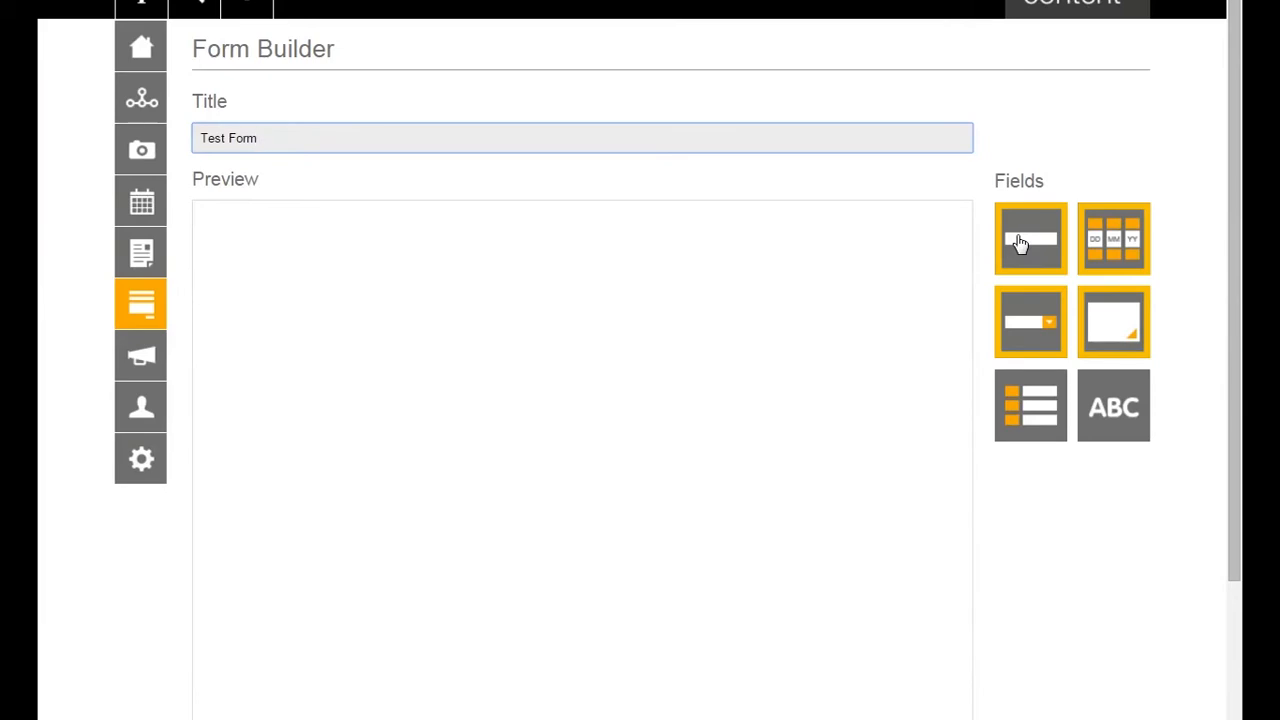
pyautogui.moveTo(1020, 244); pyautogui.dragTo(679, 308)
pyautogui.moveTo(1136, 246); pyautogui.dragTo(828, 320)
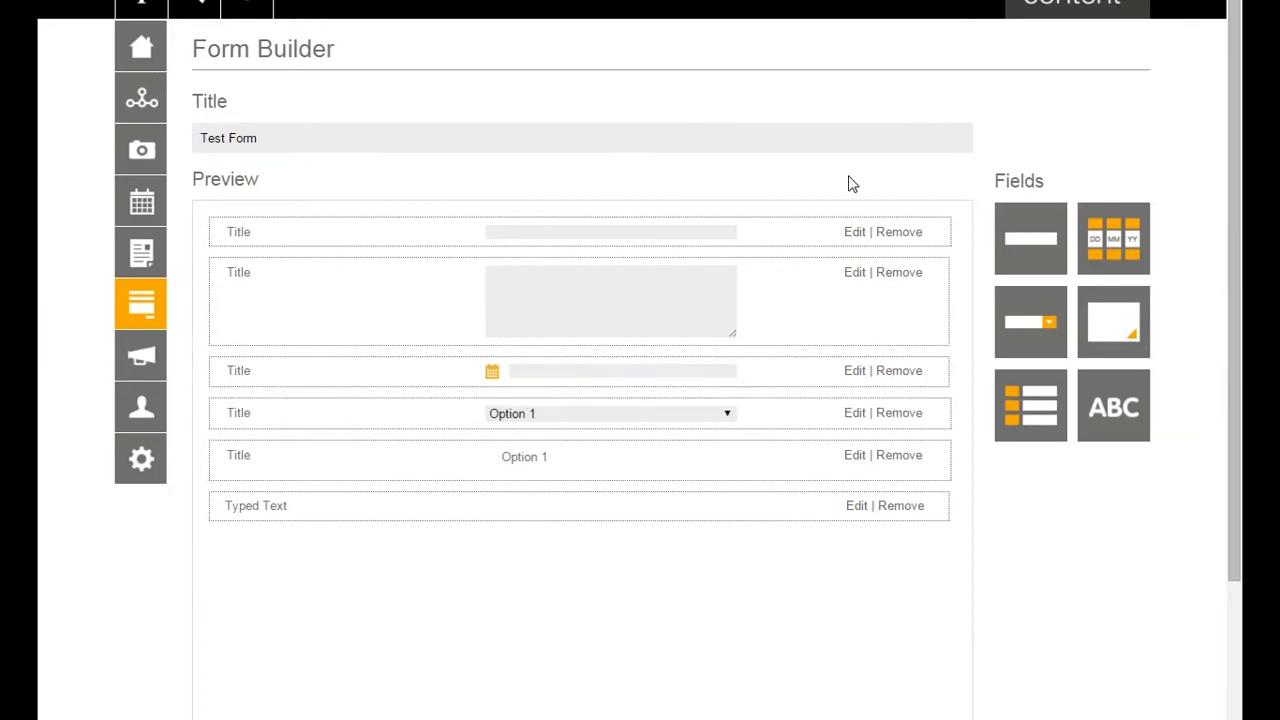
# Title the text box field "First Name", make it required, include it in the form summary, and save its properties
pyautogui.click(848, 240)
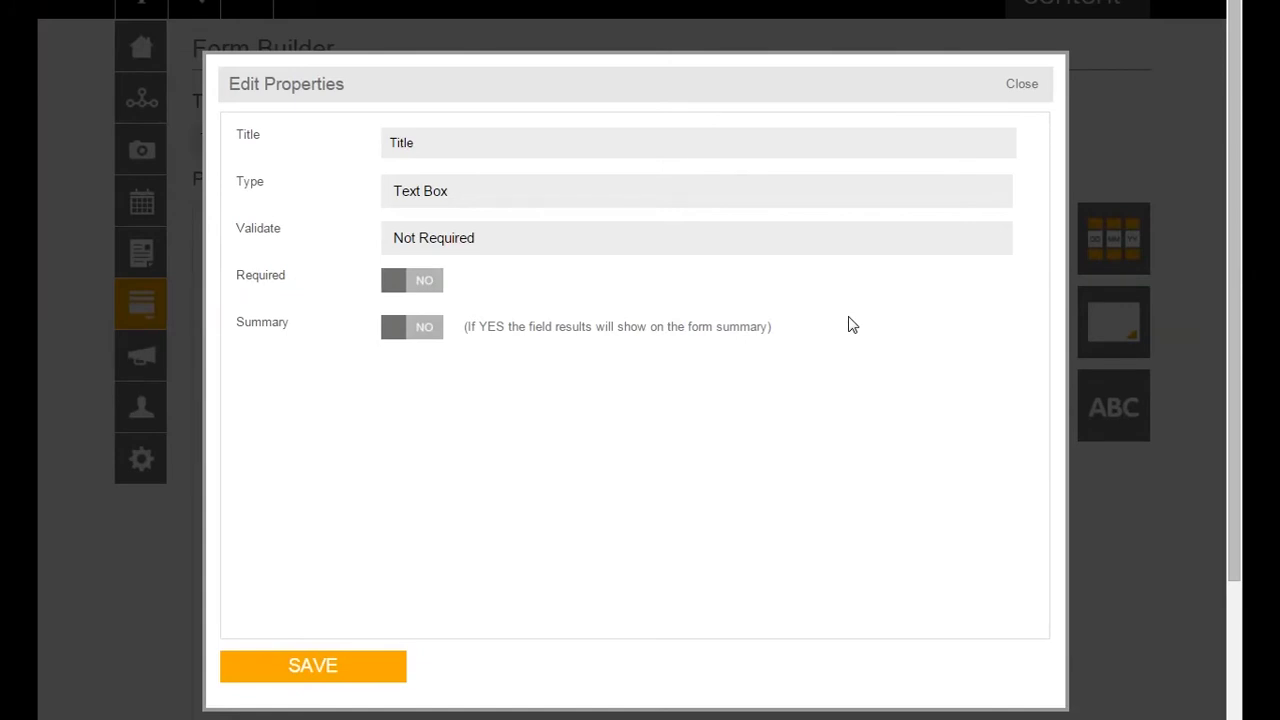
pyautogui.moveTo(432, 133); pyautogui.dragTo(366, 137)
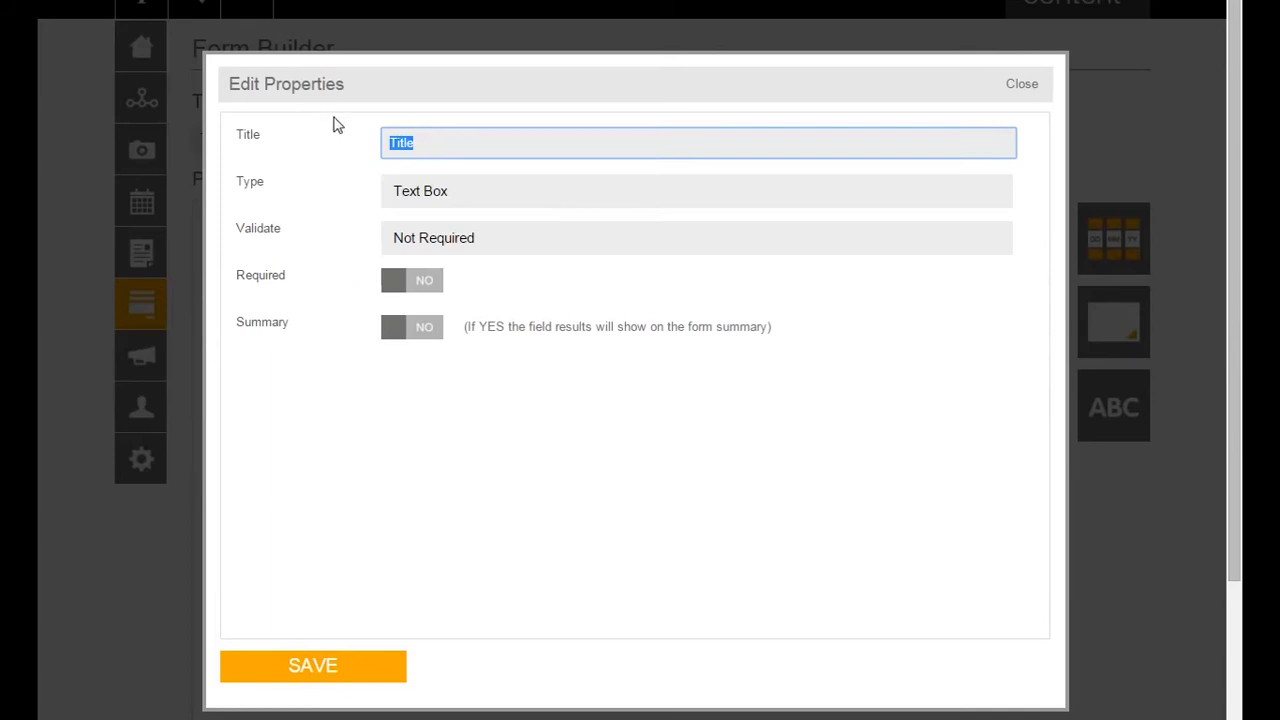
pyautogui.write('First Name')
pyautogui.click(396, 290)
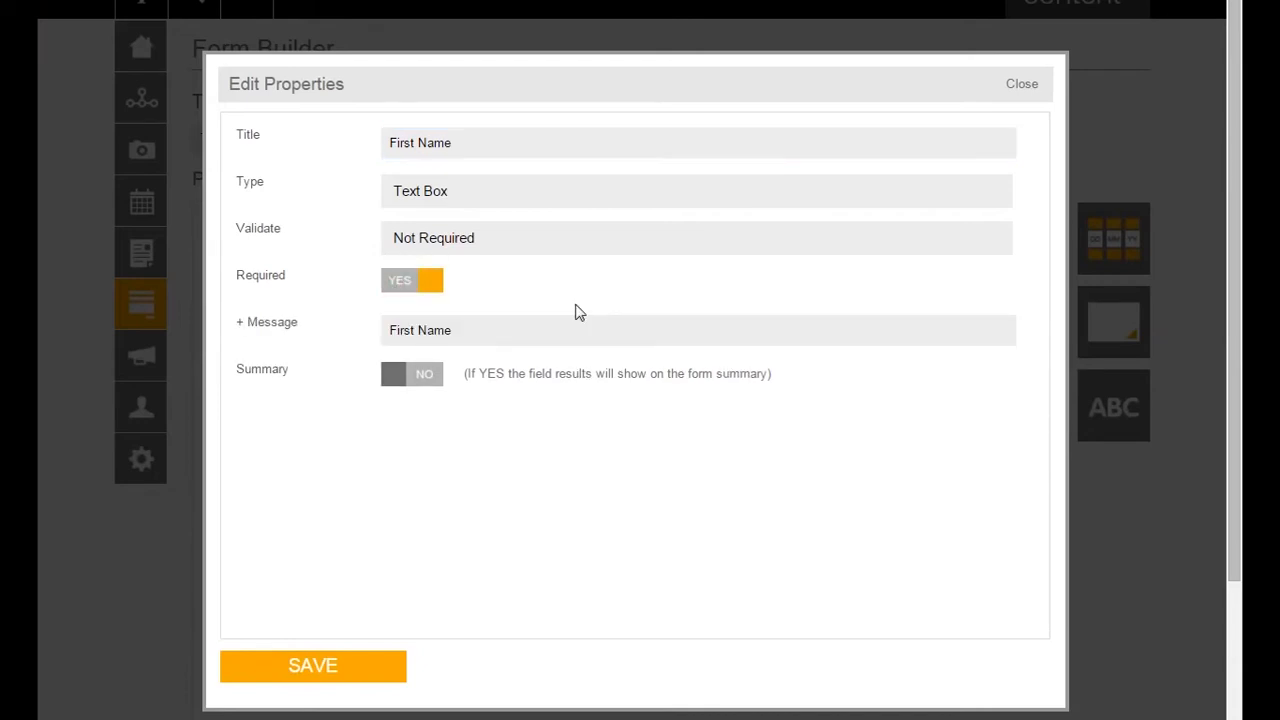
pyautogui.click(434, 379)
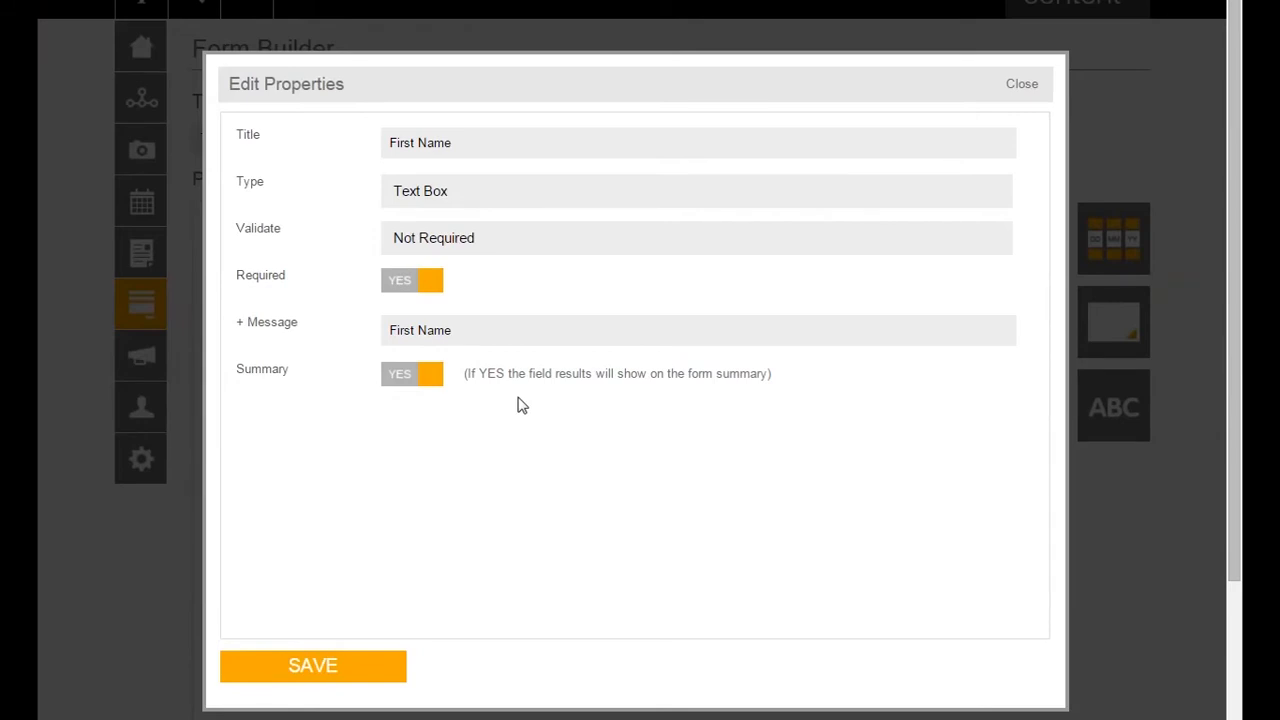
pyautogui.click(425, 203)
# Check the validation choices for the paragraph text field, keep "Not Required" and save its properties
pyautogui.click(846, 273)
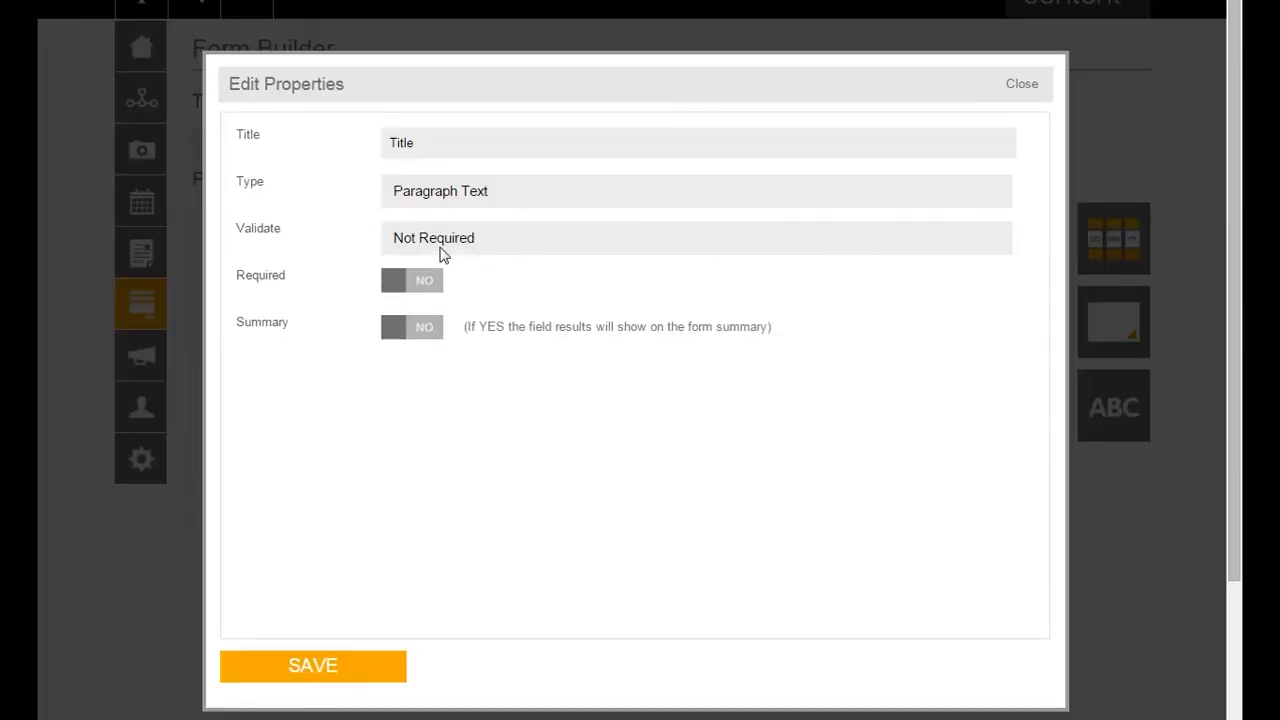
pyautogui.click(443, 240)
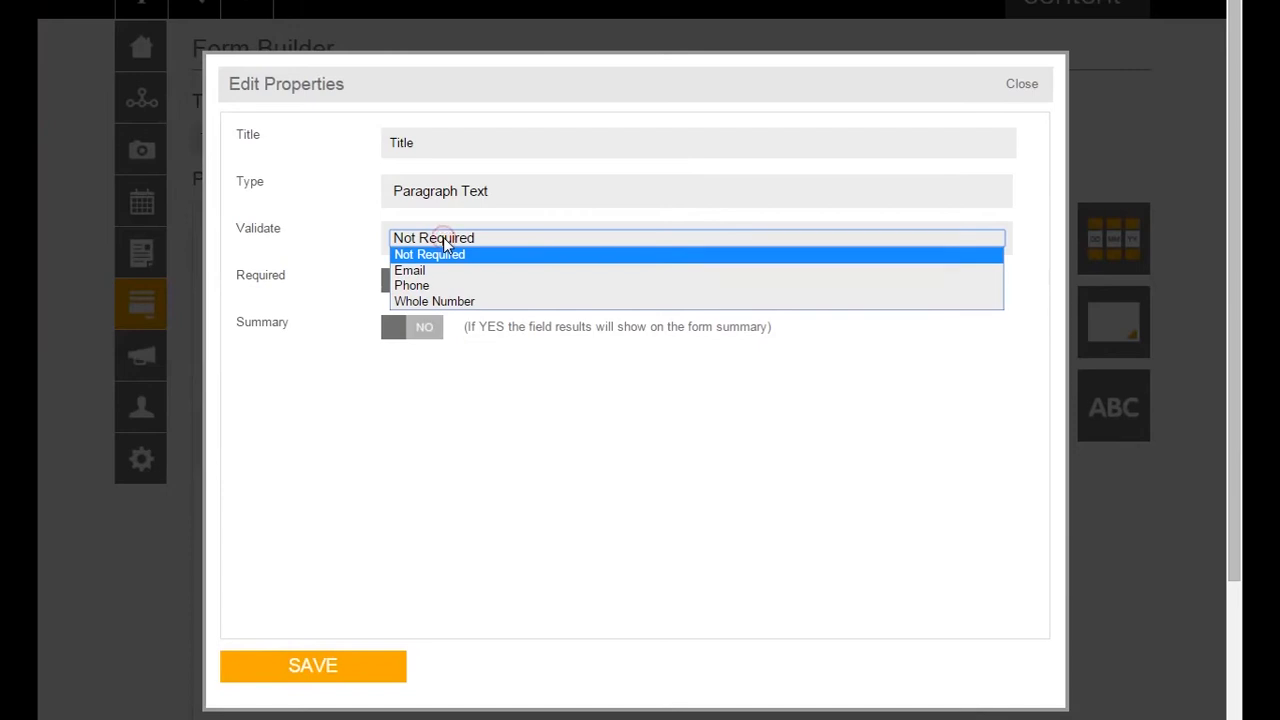
pyautogui.click(443, 237)
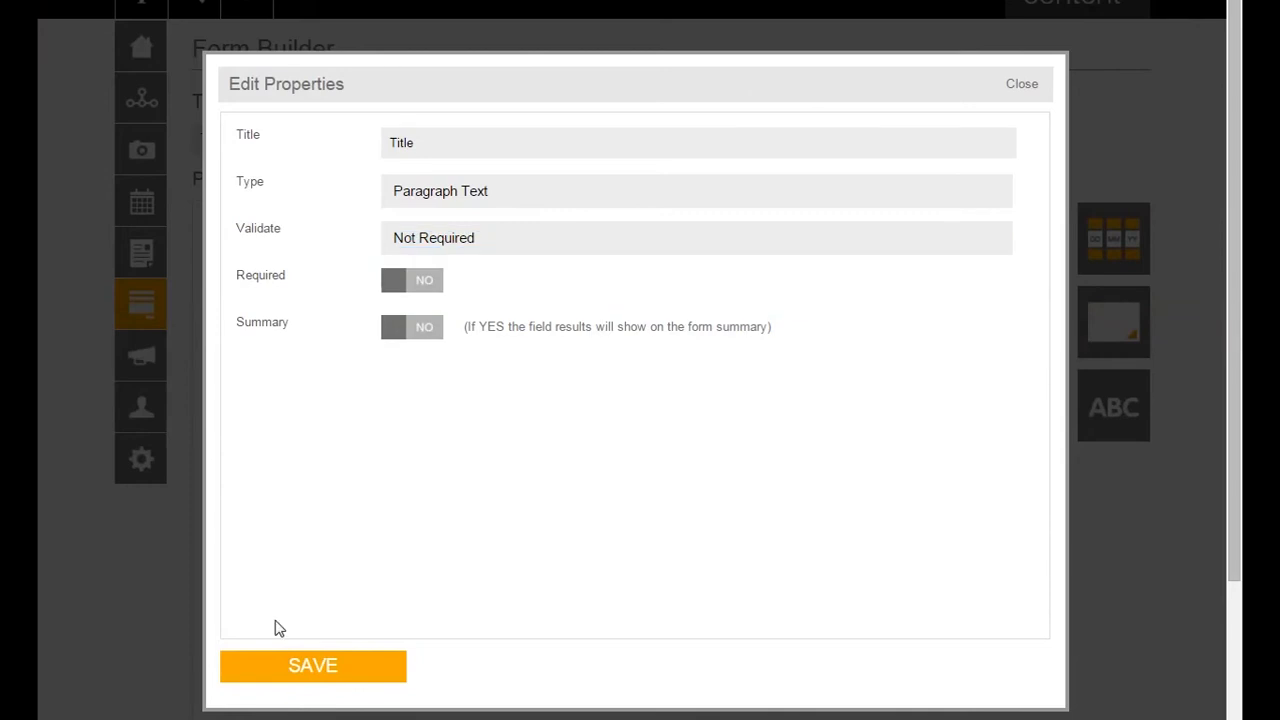
pyautogui.click(322, 677)
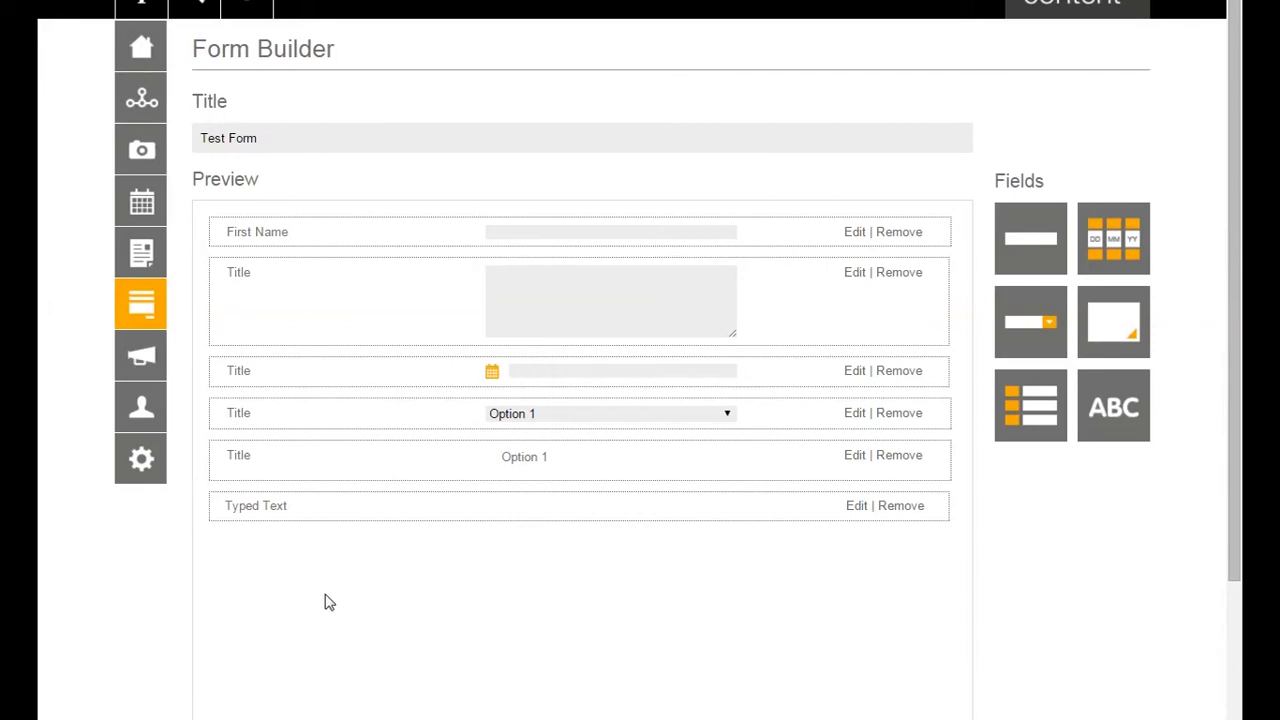
# Give the dropdown field three options, 1, 2 and 3, show them as radio buttons, and save its properties
pyautogui.click(855, 413)
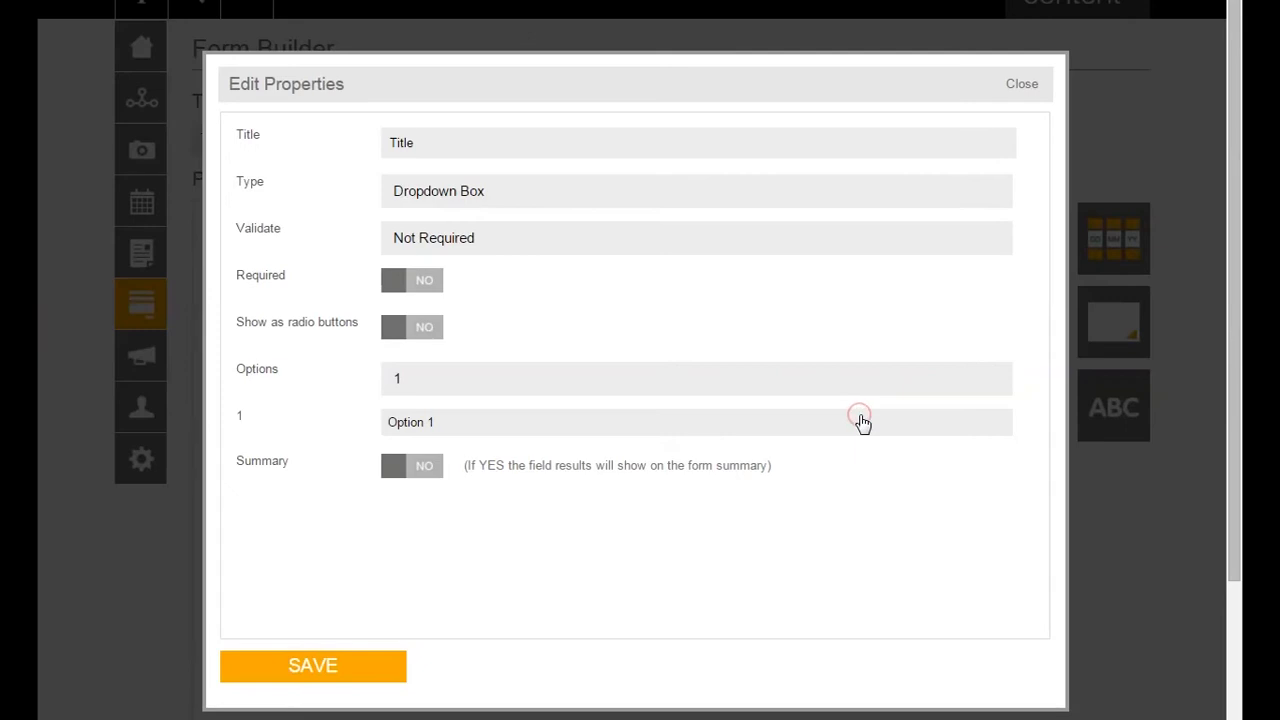
pyautogui.click(565, 377)
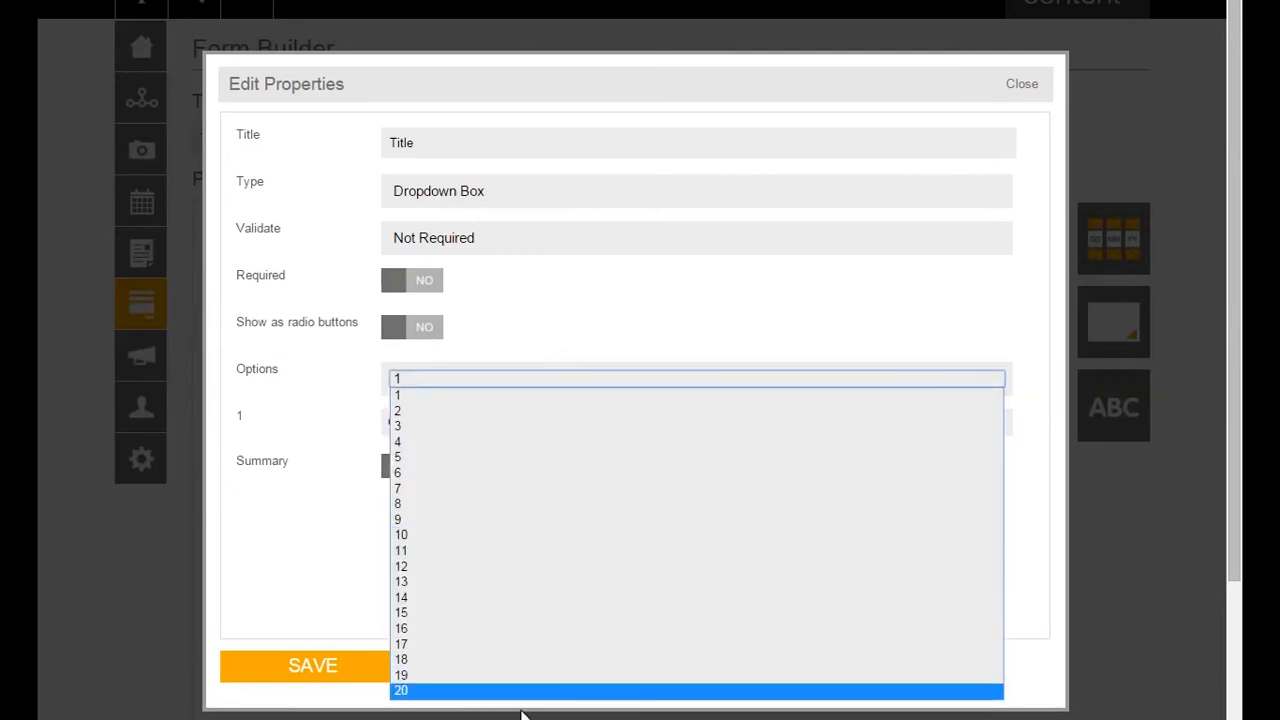
pyautogui.click(608, 426)
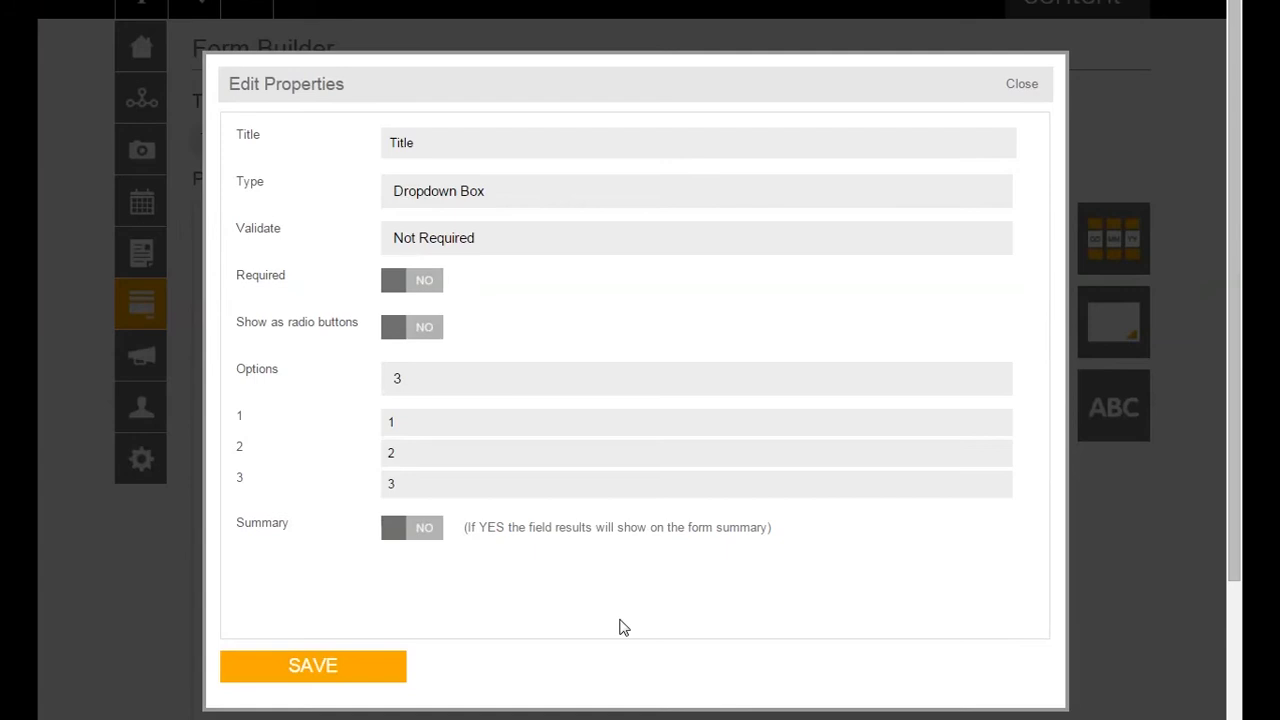
pyautogui.click(434, 340)
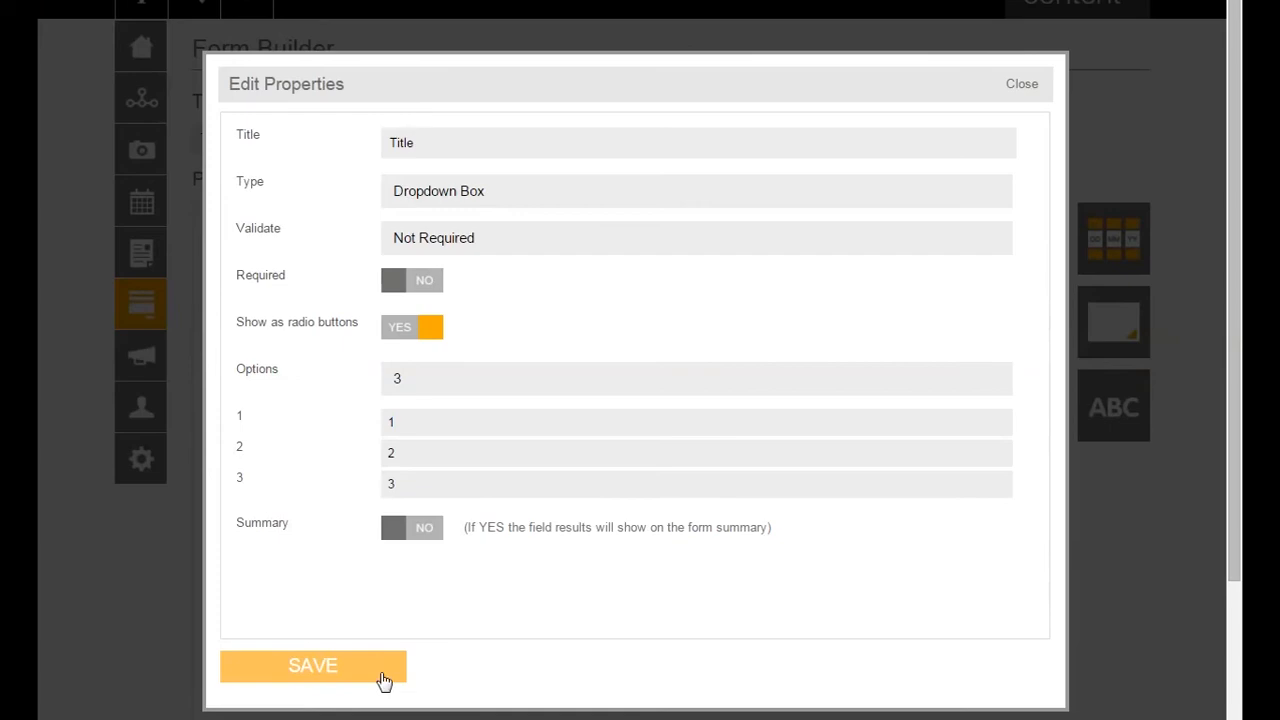
pyautogui.click(384, 686)
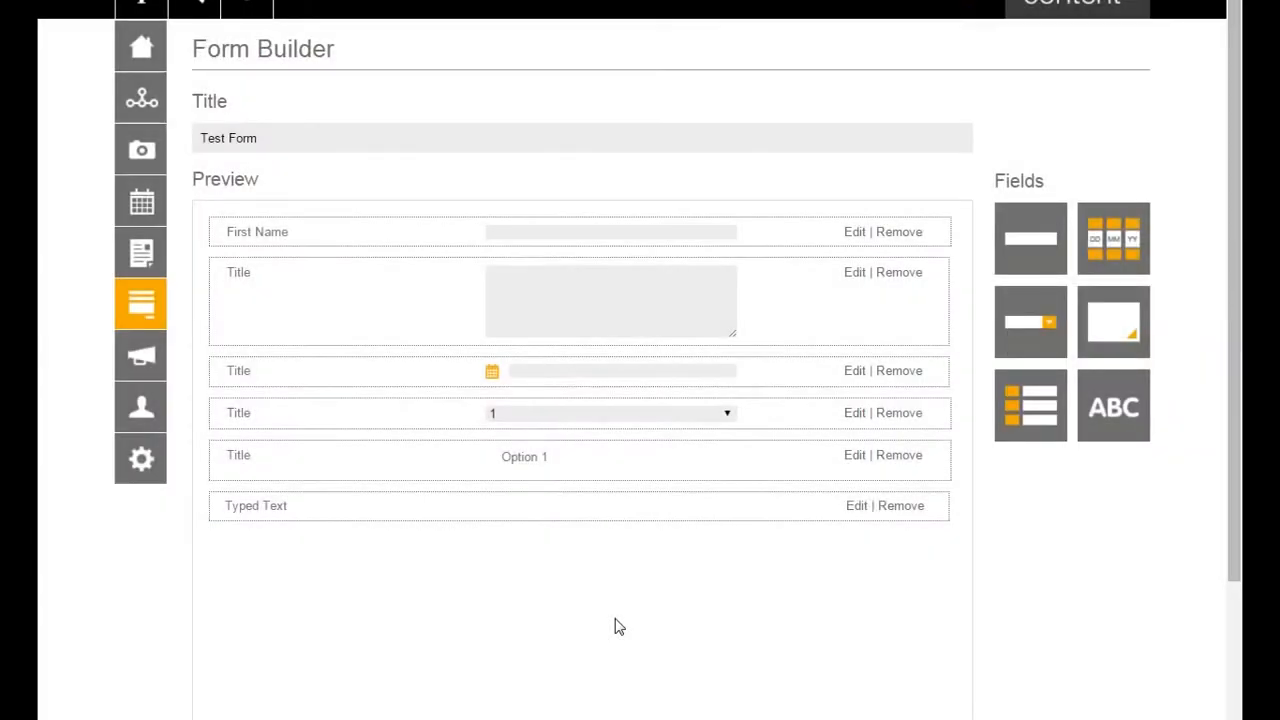
# Review the date field's properties, and give the option list below the dropdown two options, 1 and 2
pyautogui.click(852, 371)
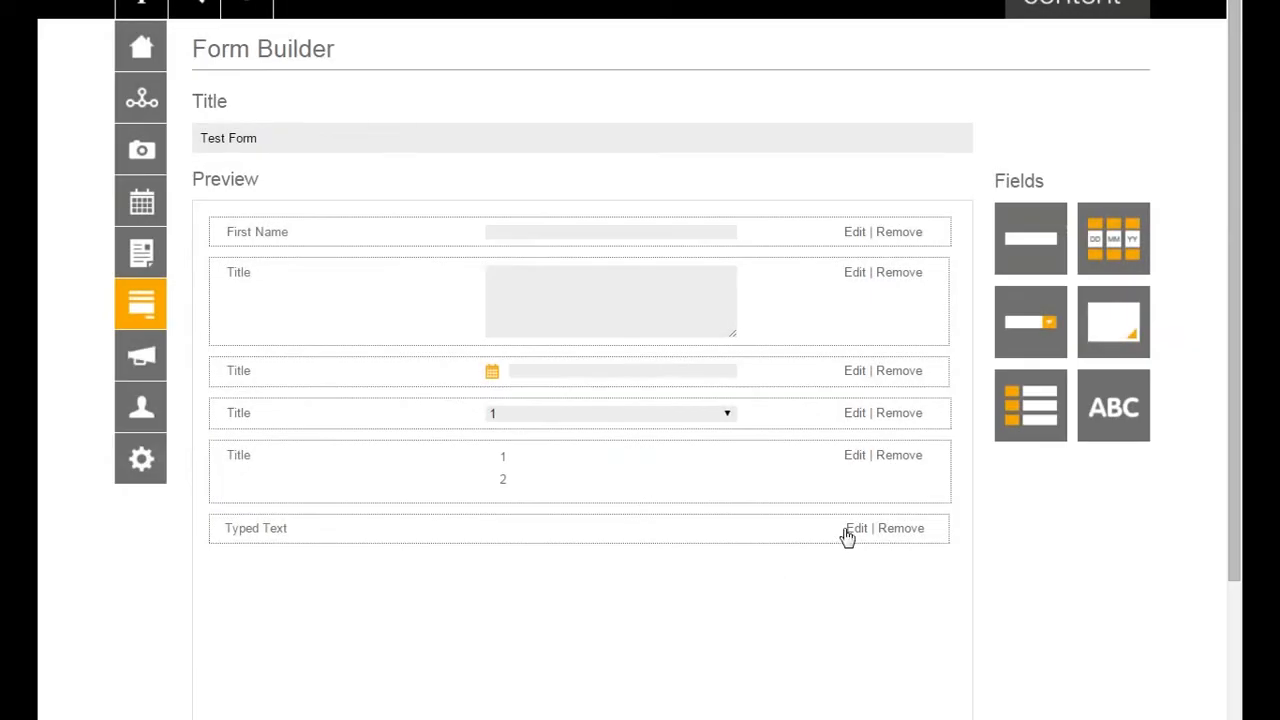
# Replace the typed text block's content with "add info here" and save the finished form to the form library
pyautogui.click(856, 529)
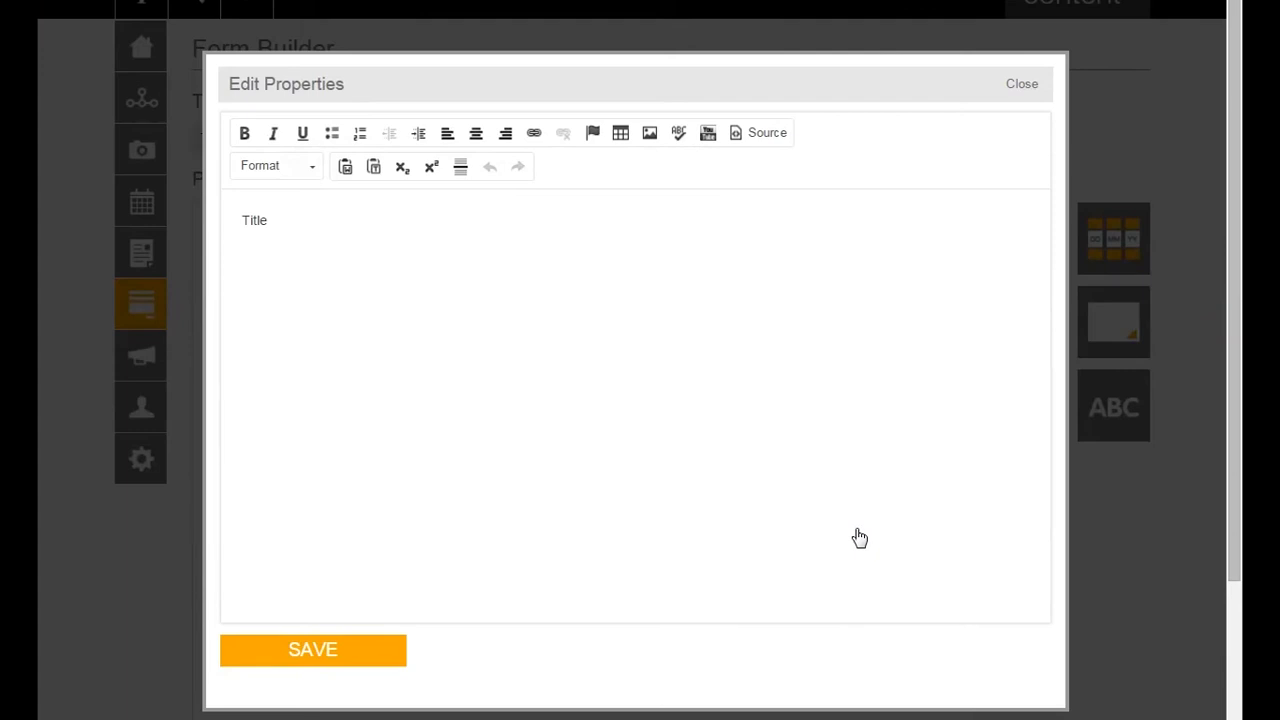
pyautogui.click(857, 527)
pyautogui.hotkey('ctrl', 'a')
pyautogui.write('add in')
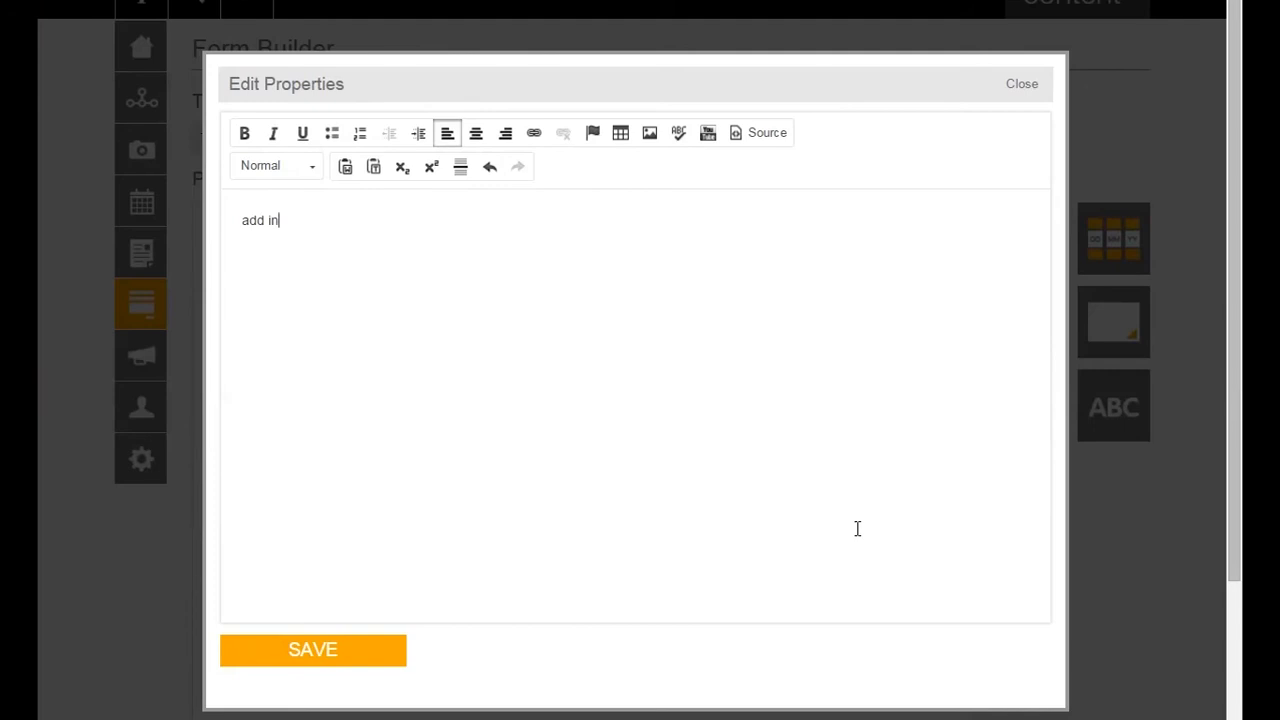
pyautogui.write('fo here')
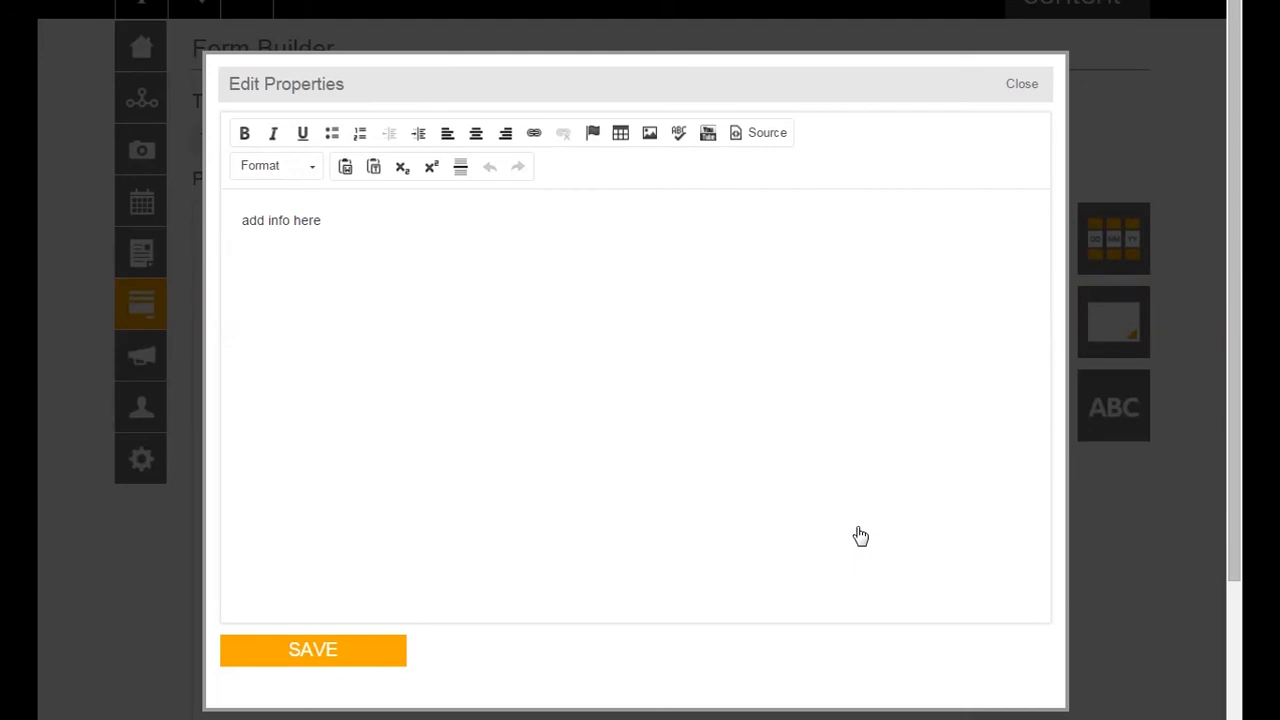
pyautogui.click(380, 652)
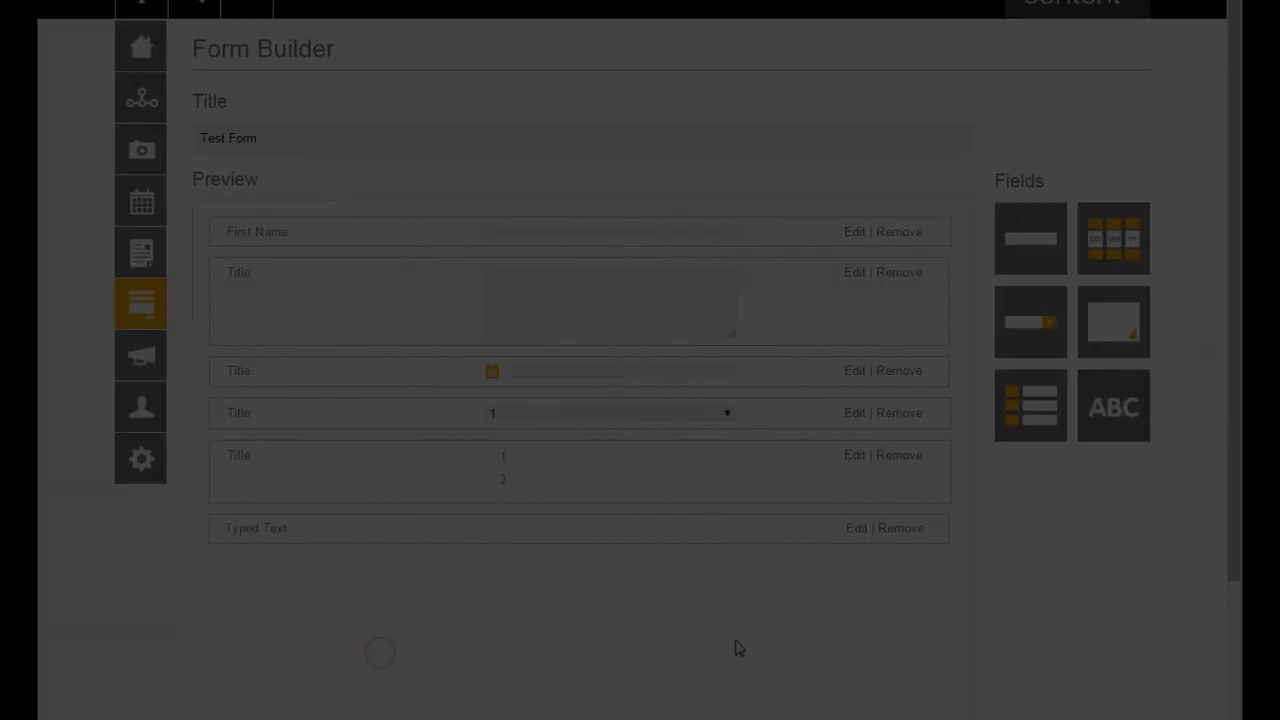
pyautogui.scroll(-1, 740, 649)
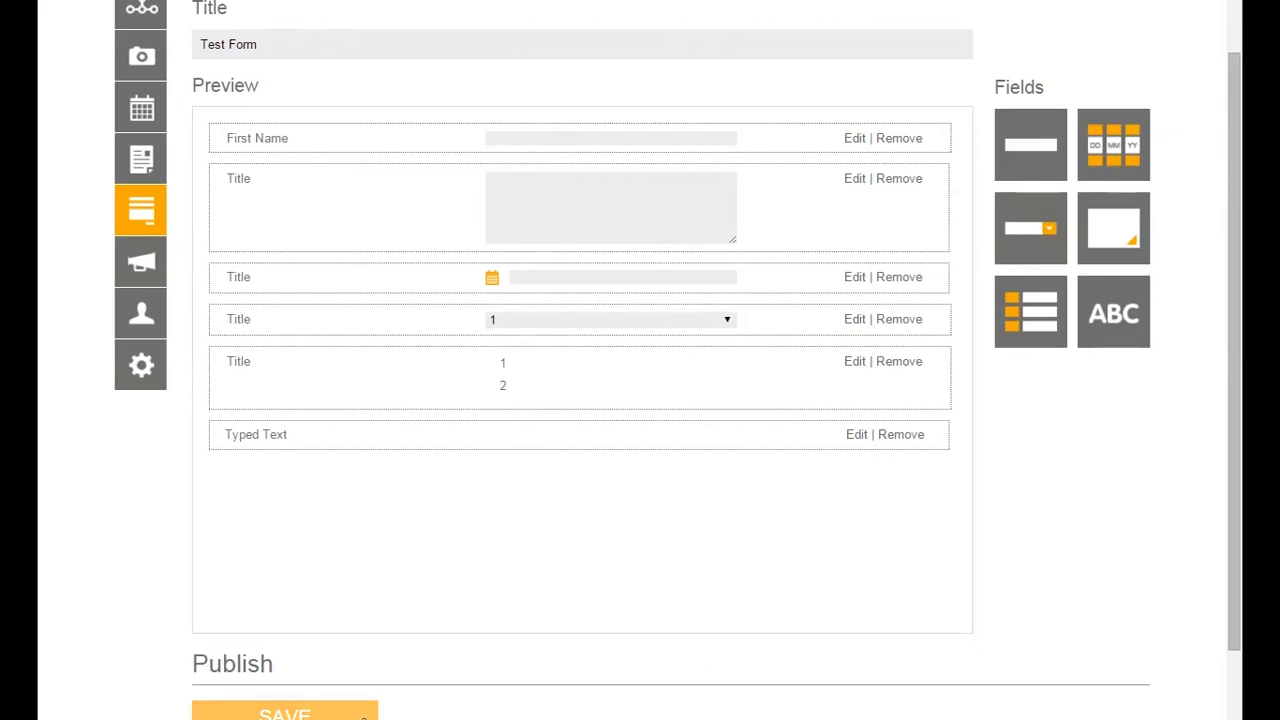
pyautogui.click(363, 714)
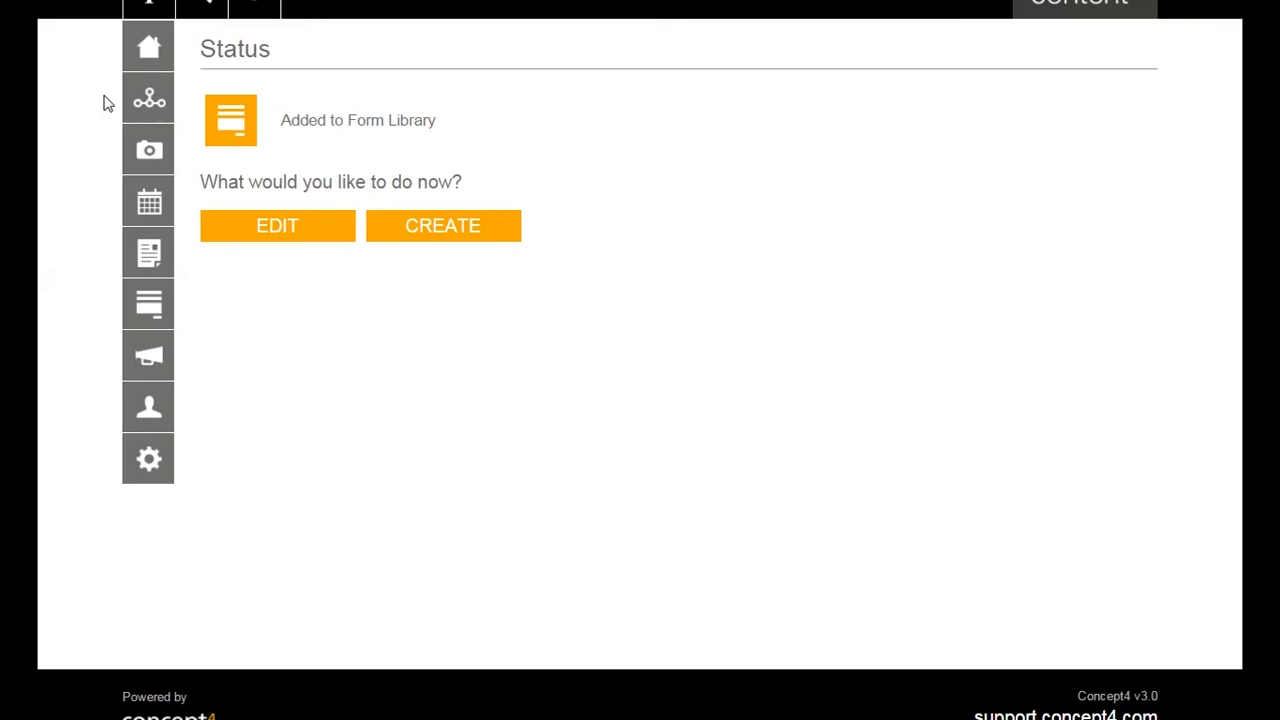
# Open the page "This is a title and it is very long" for editing and place Test Form below its content block
pyautogui.click(154, 106)
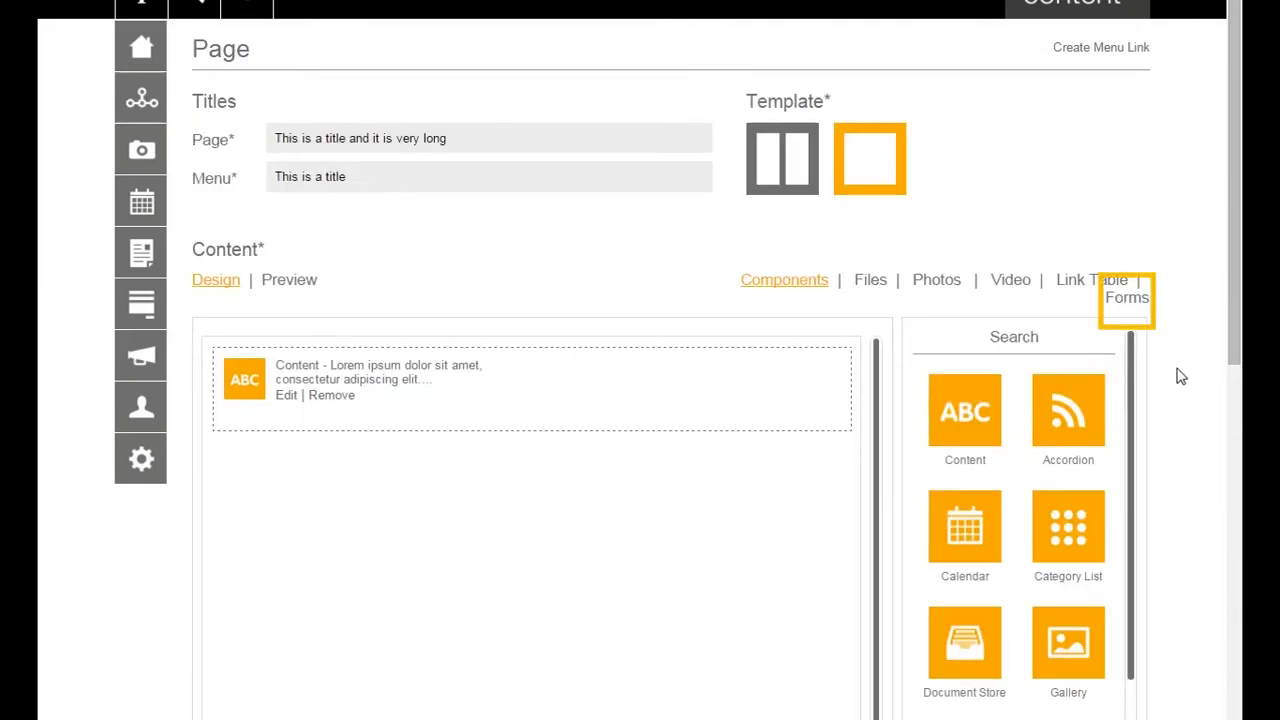
pyautogui.click(1128, 293)
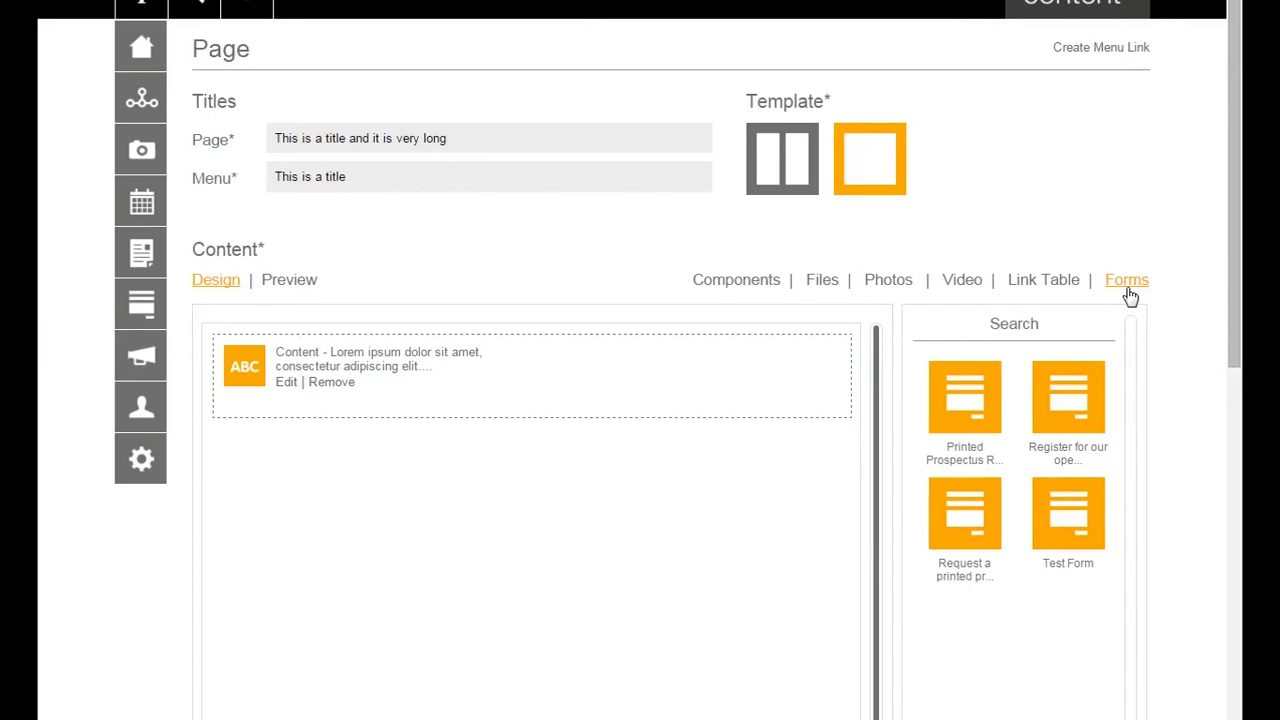
pyautogui.moveTo(1053, 510); pyautogui.dragTo(616, 440)
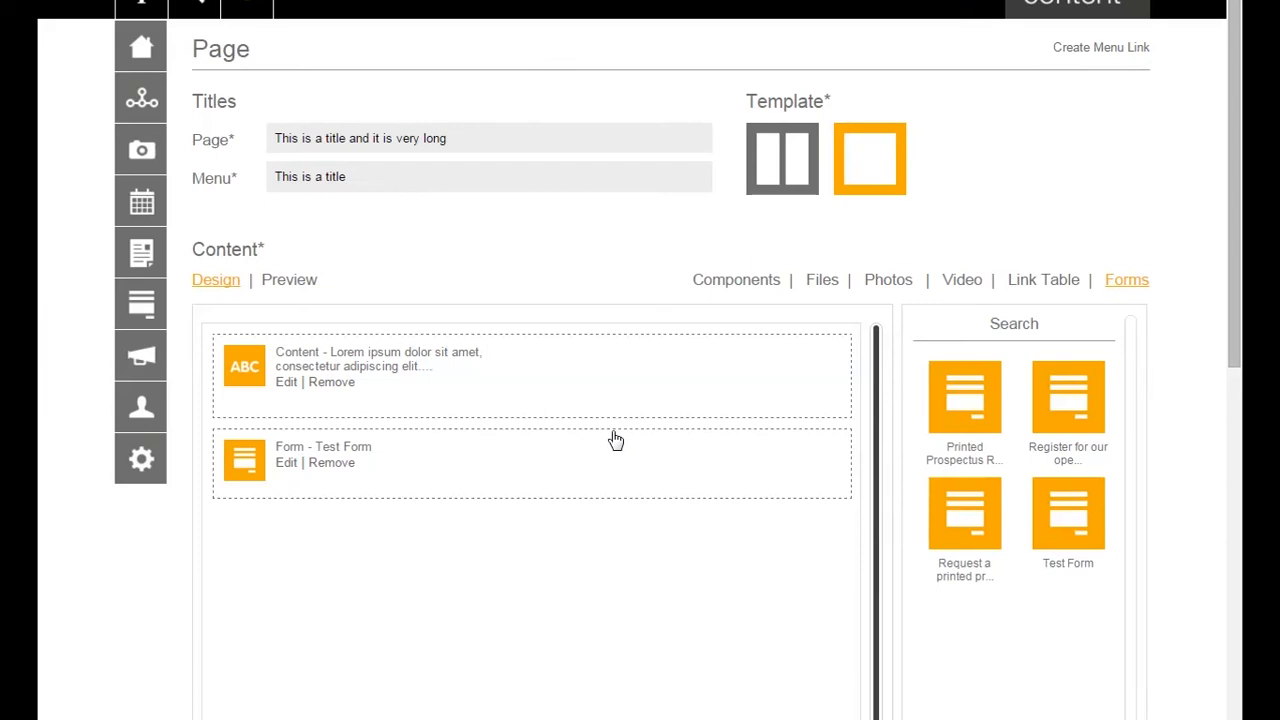
# Review and confirm the properties of the Test Form placed on the page, and publish the page to the website
pyautogui.click(287, 463)
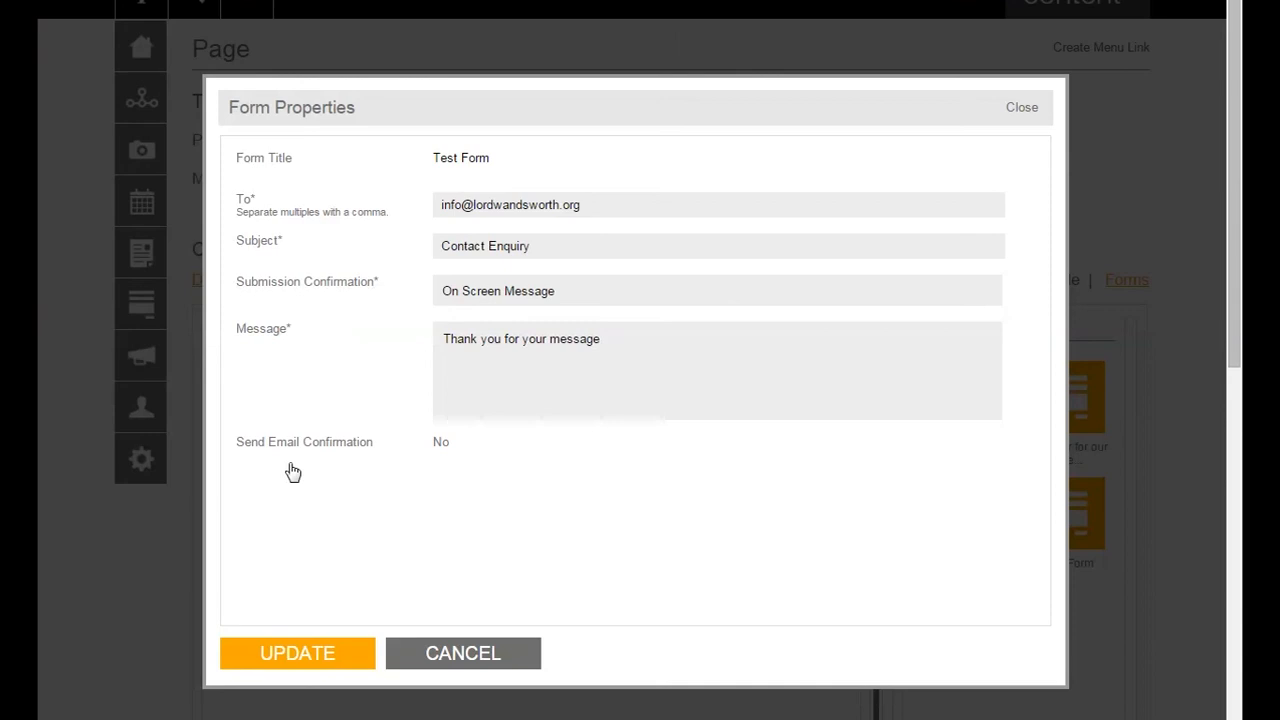
pyautogui.click(298, 655)
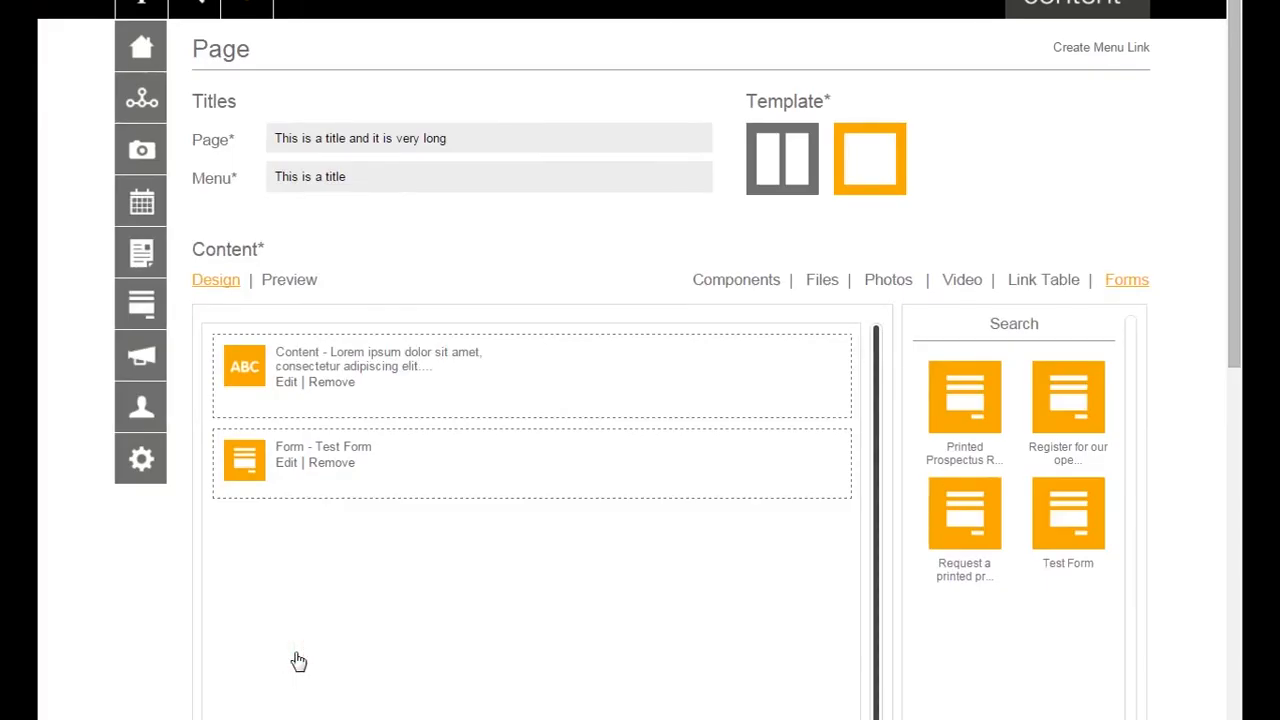
pyautogui.scroll(-1, 760, 690)
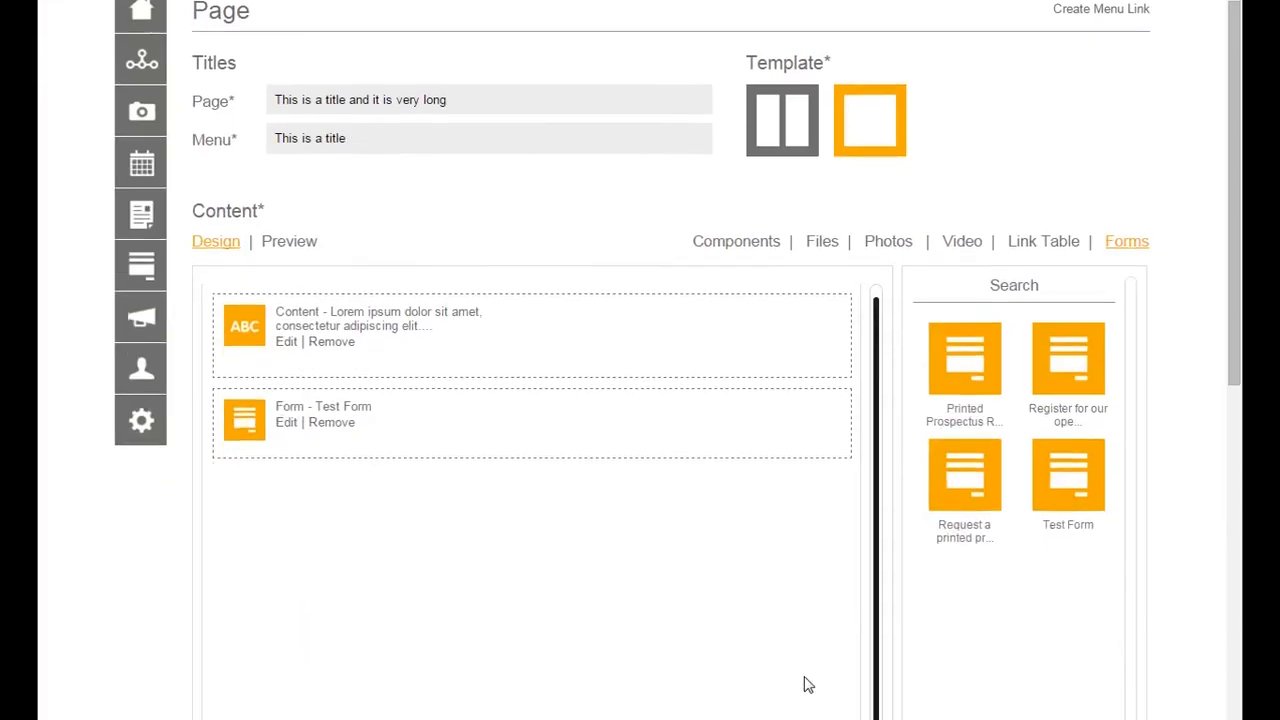
pyautogui.scroll(-9, 808, 682)
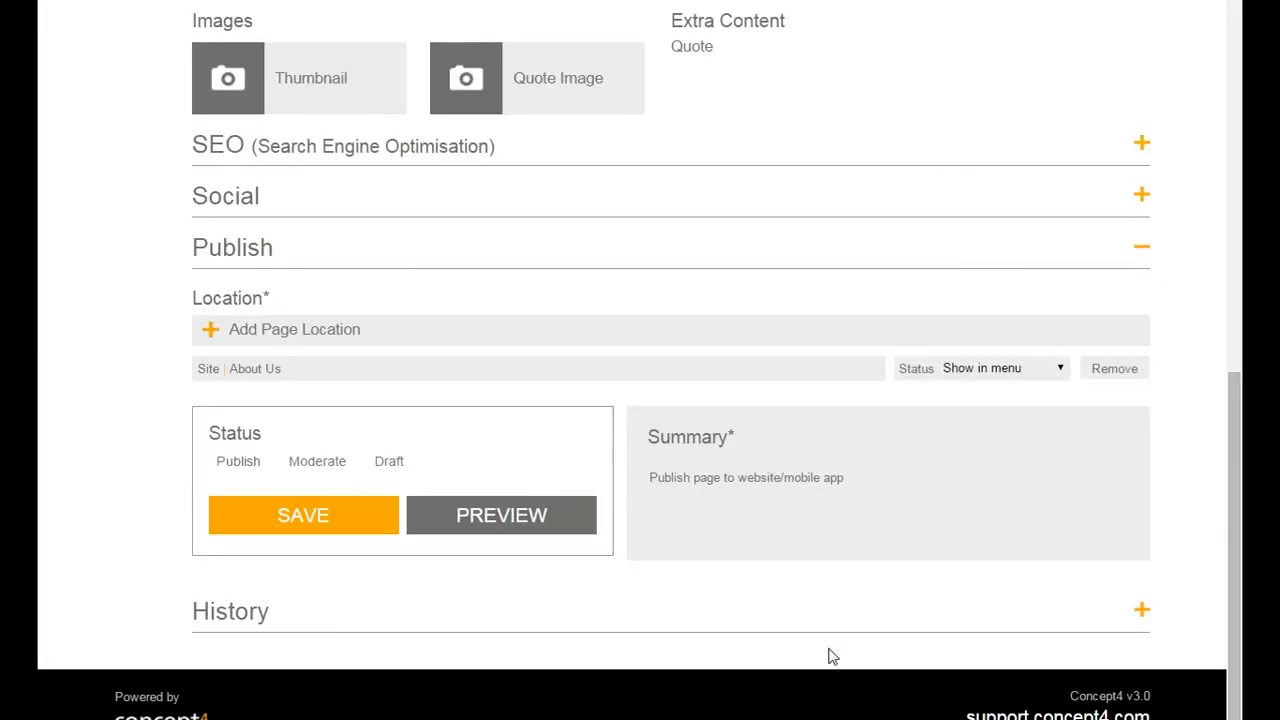
pyautogui.click(326, 515)
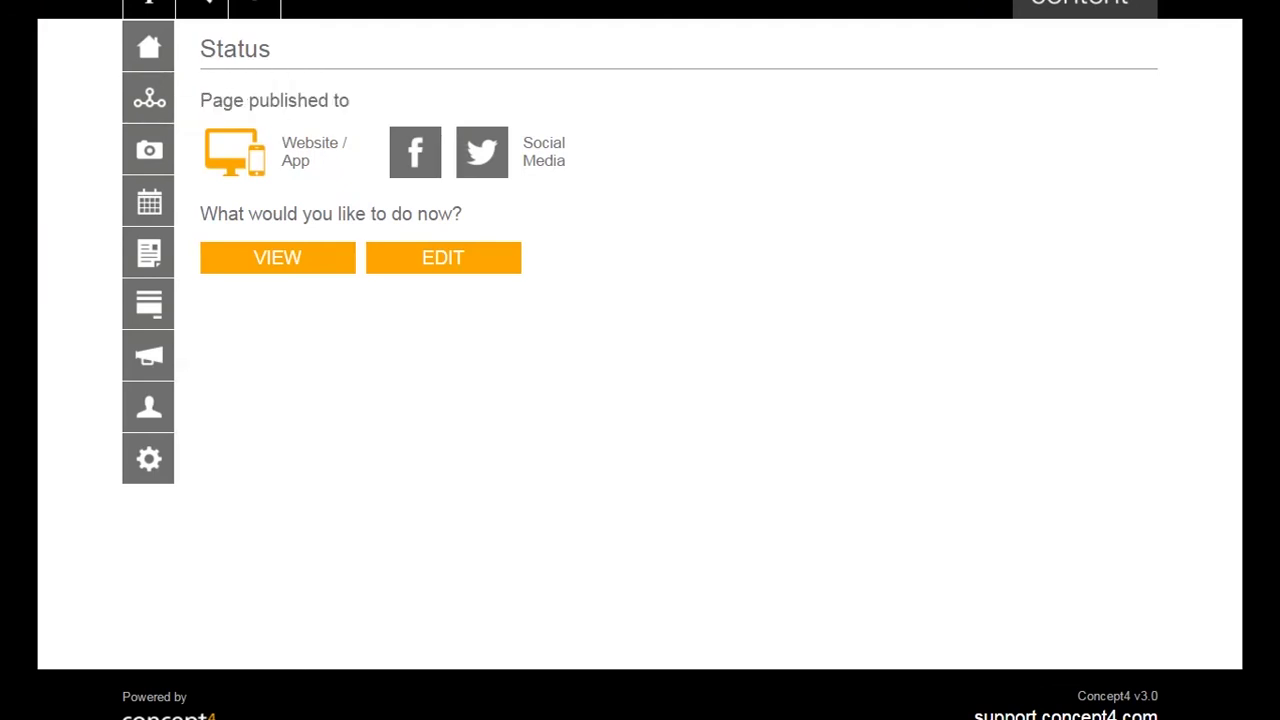
# Show the list of forms in the sitemap
pyautogui.click(160, 104)
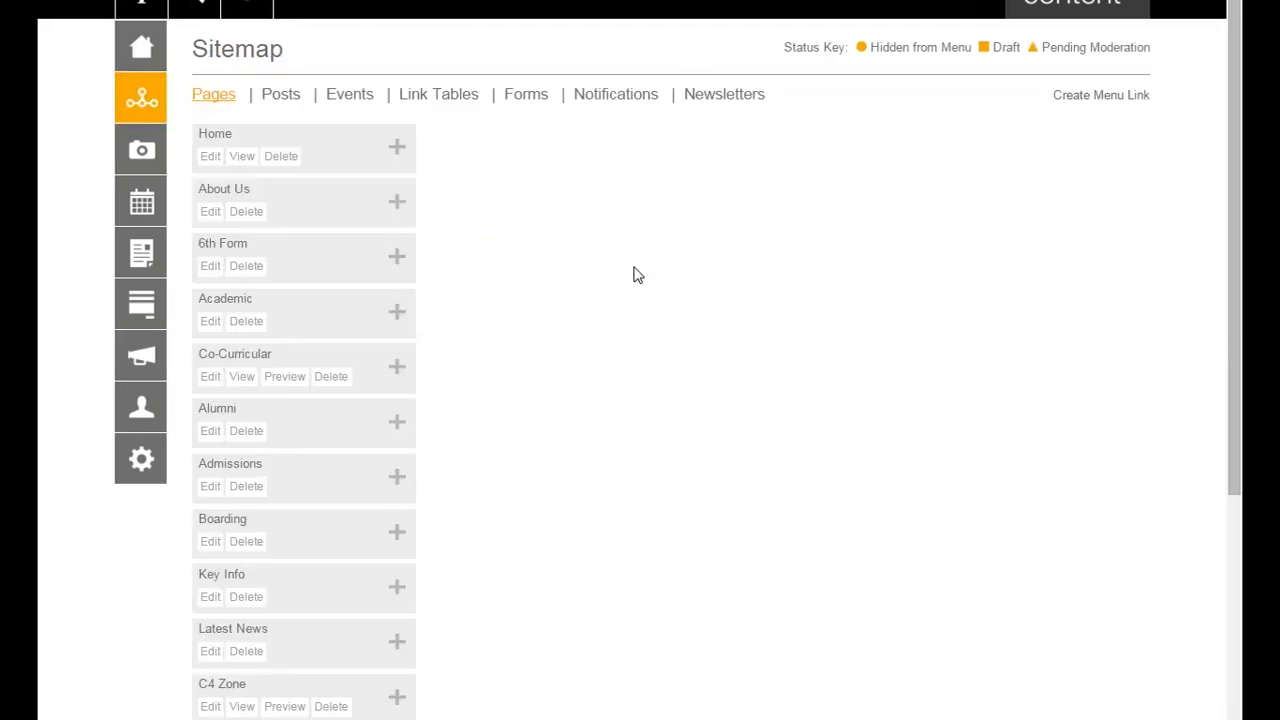
pyautogui.click(527, 98)
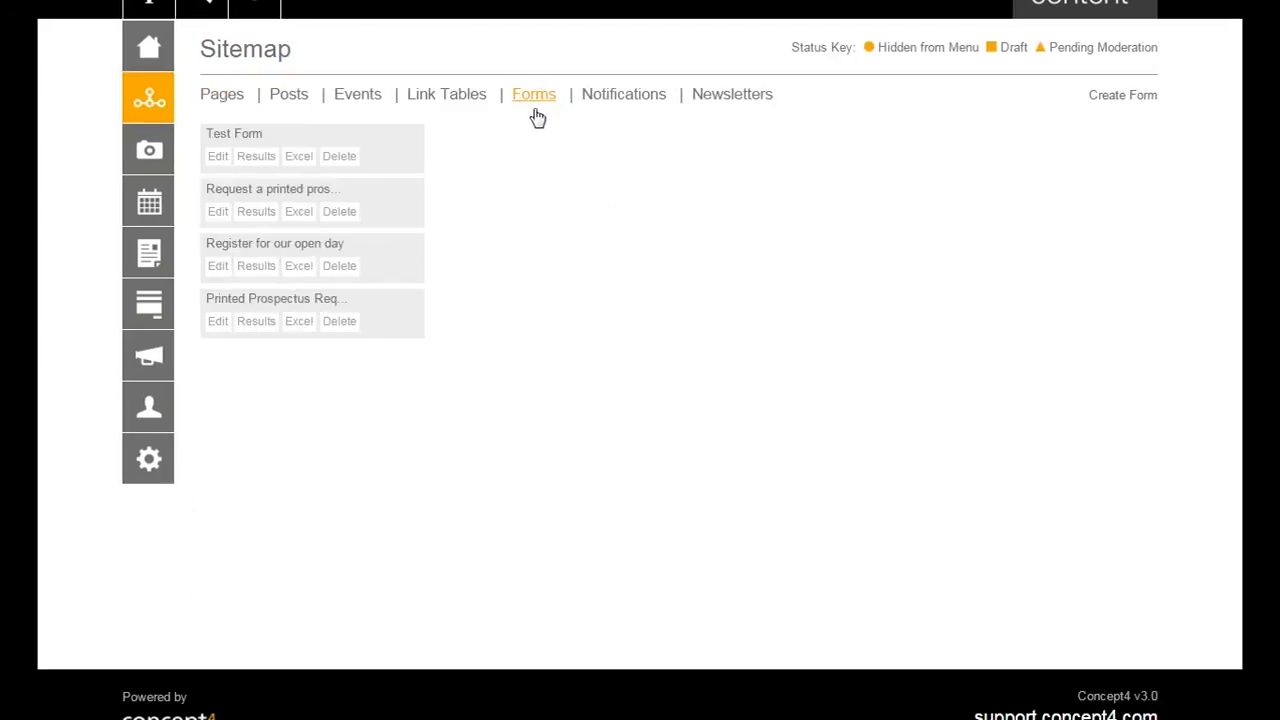